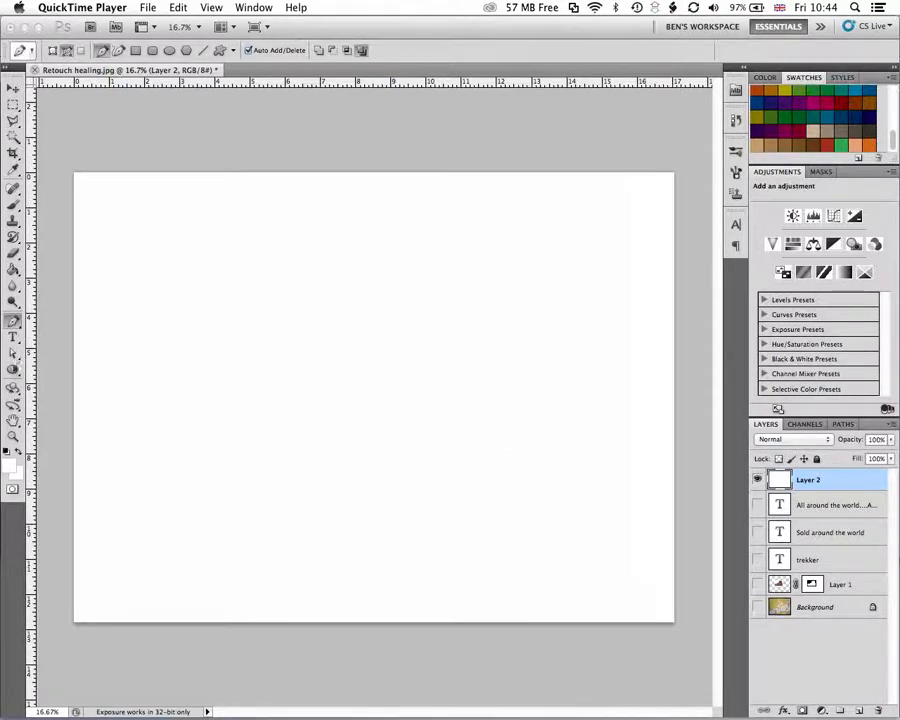
Switch from the Pen tool to the Ellipse tool
click(13, 323)
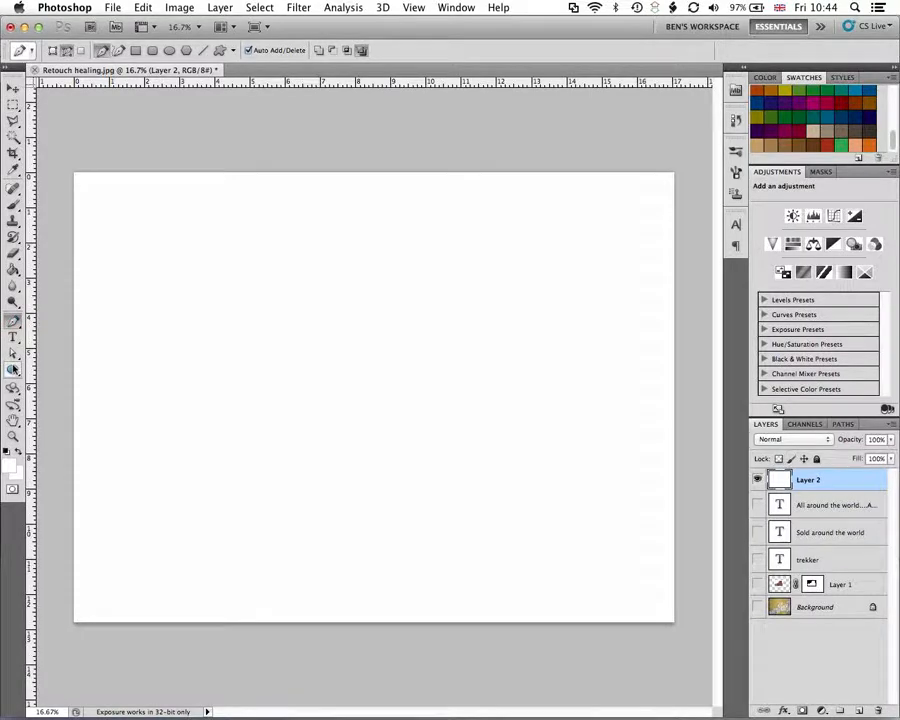
click(13, 368)
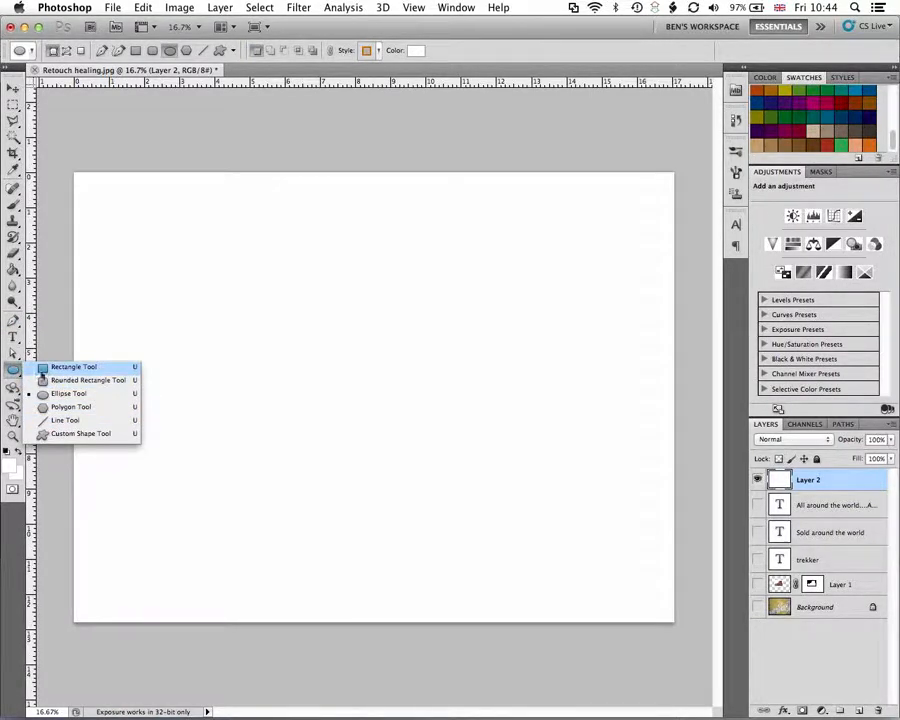
click(14, 374)
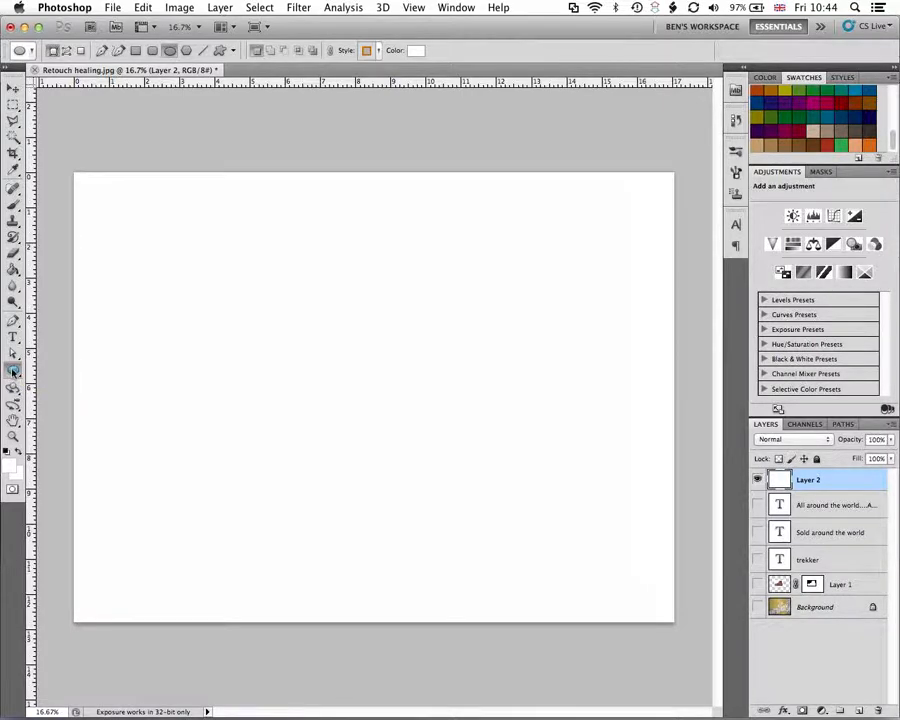
click(67, 52)
click(52, 50)
drag(198, 271, 409, 466)
key(super+z)
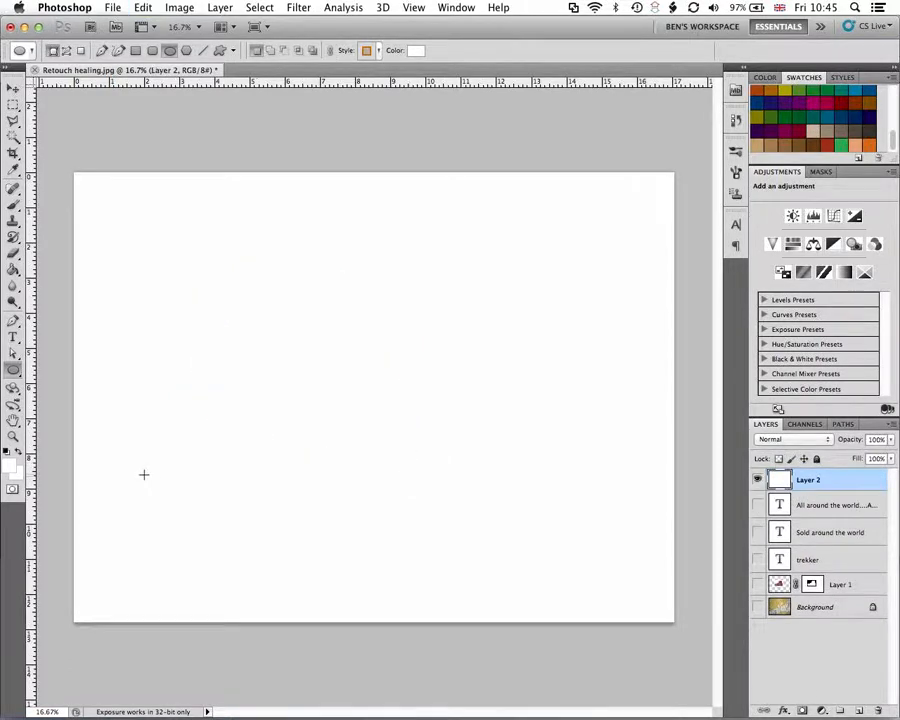
Set the foreground color to a dark grey
click(10, 455)
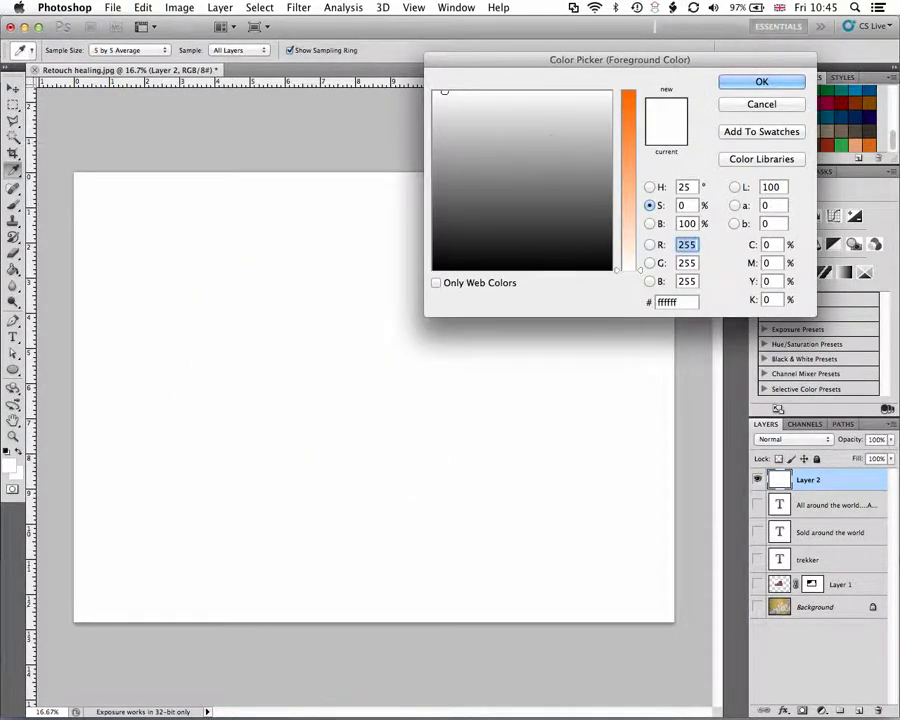
click(544, 217)
key(Return)
Try a circle as a filled shape layer near the middle of the canvas, and undo it
drag(228, 266, 451, 486)
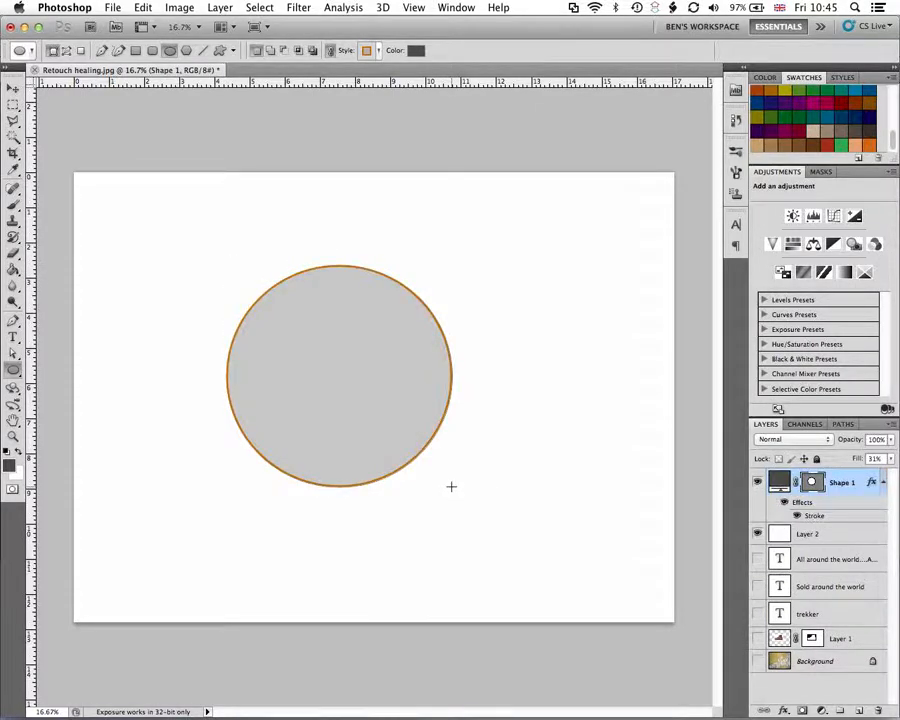
key(super+z)
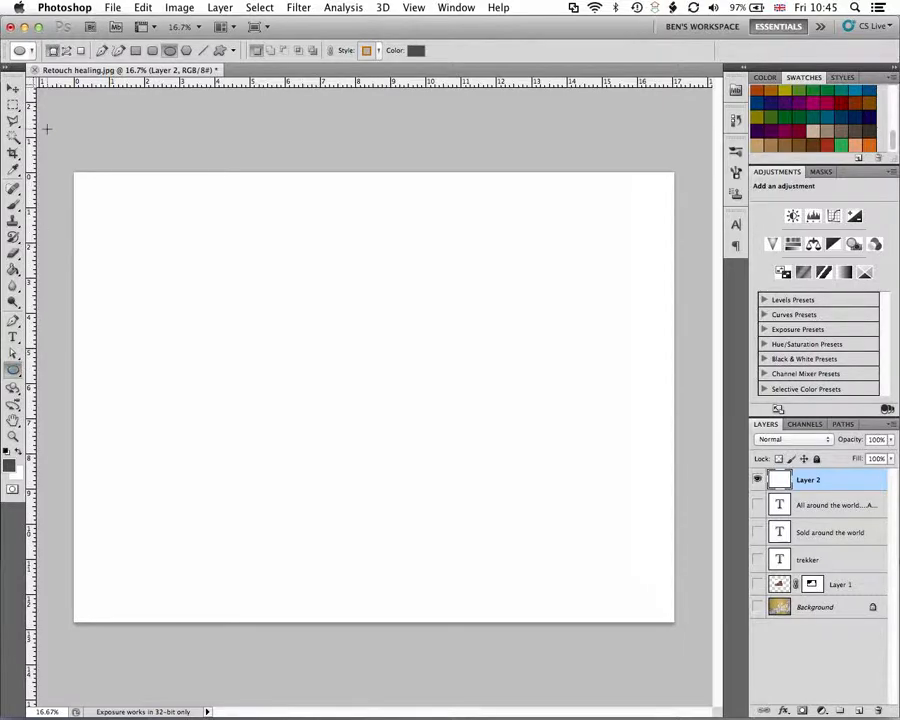
Draw a perfect circle about 7 ruler units in diameter near the canvas centre, as a path instead of a shape layer
click(66, 52)
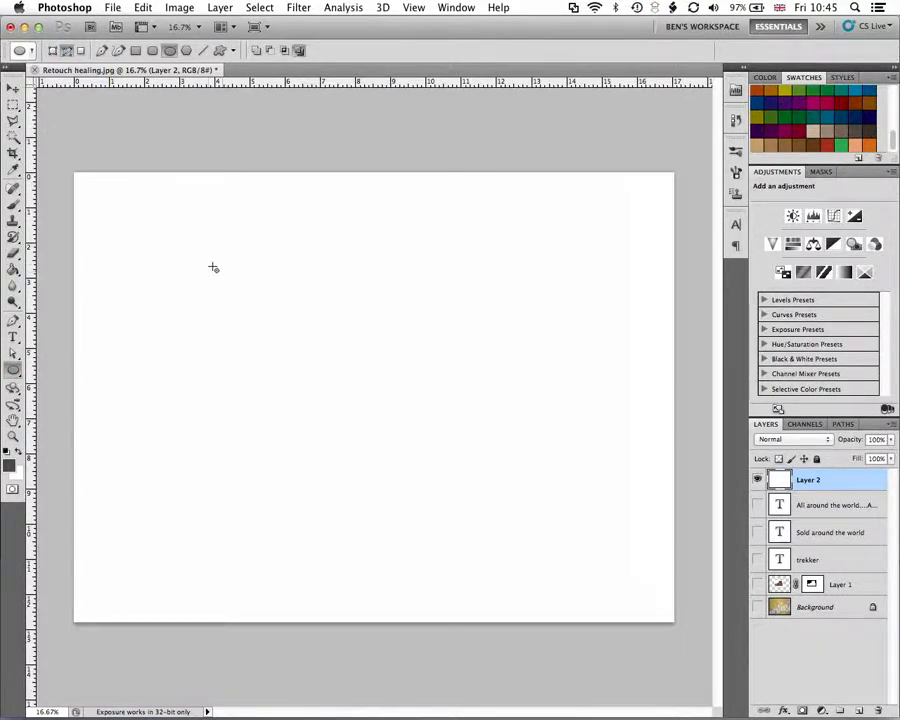
drag(208, 264, 401, 346)
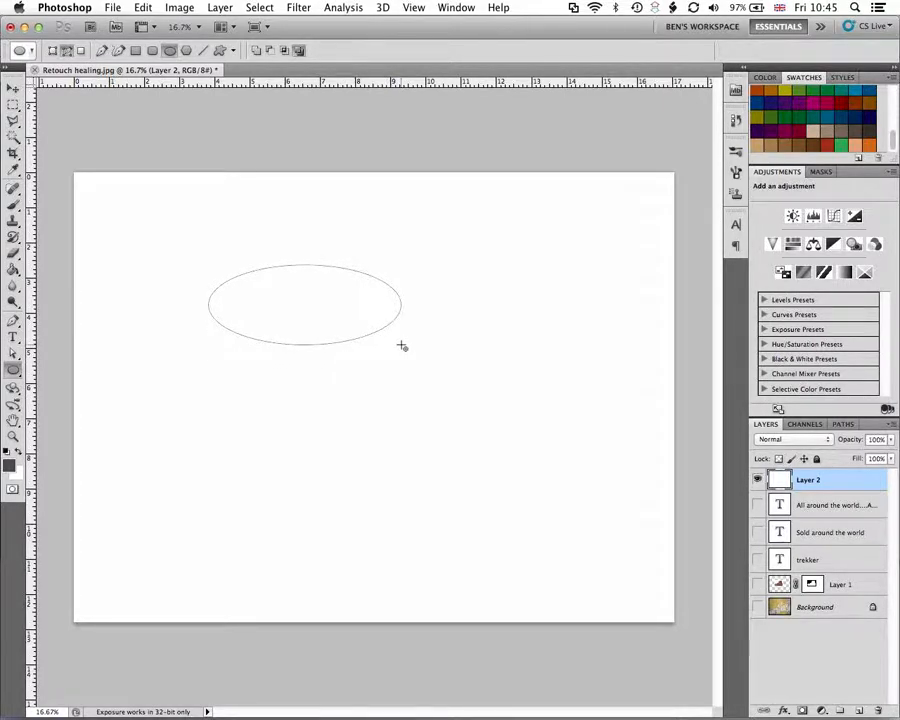
key(shift)
drag(401, 346, 559, 519)
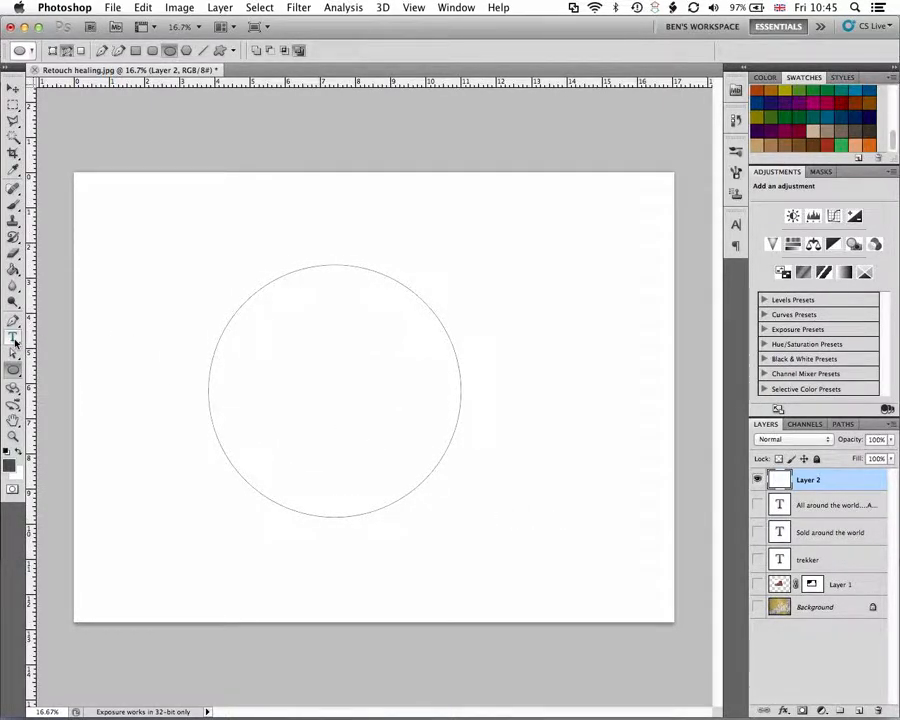
Add type on the circular path, starting at its topmost point, reading "All around the world, around the world"
click(13, 338)
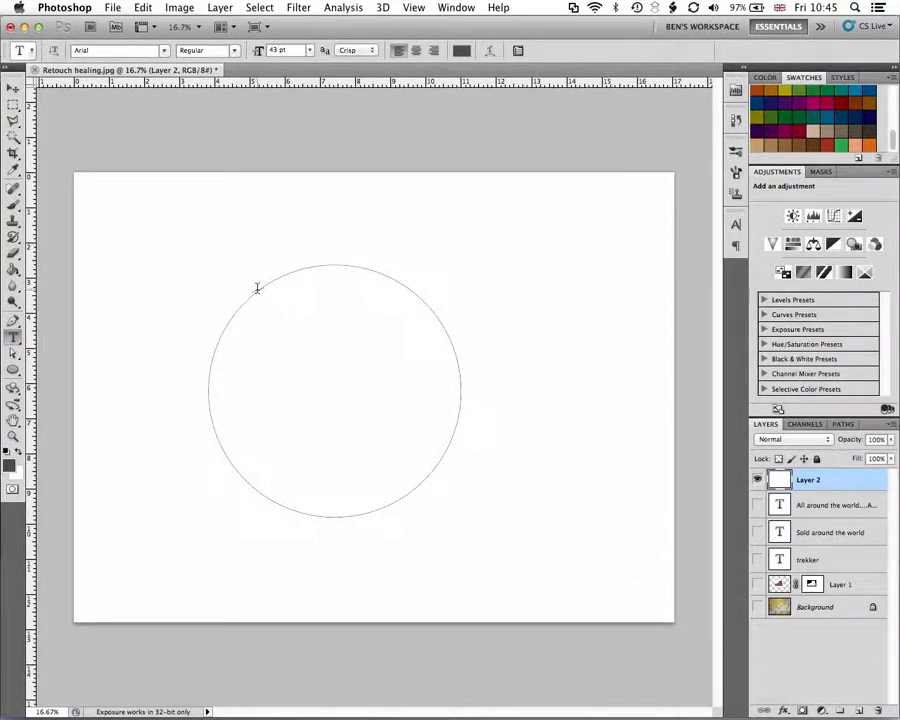
click(327, 263)
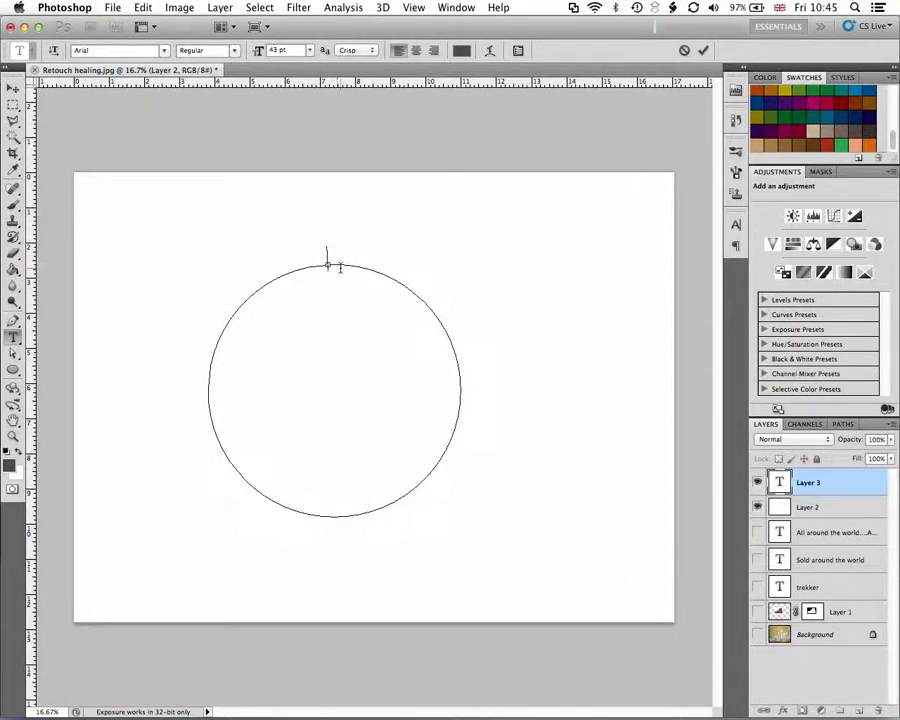
text(All around teh word)
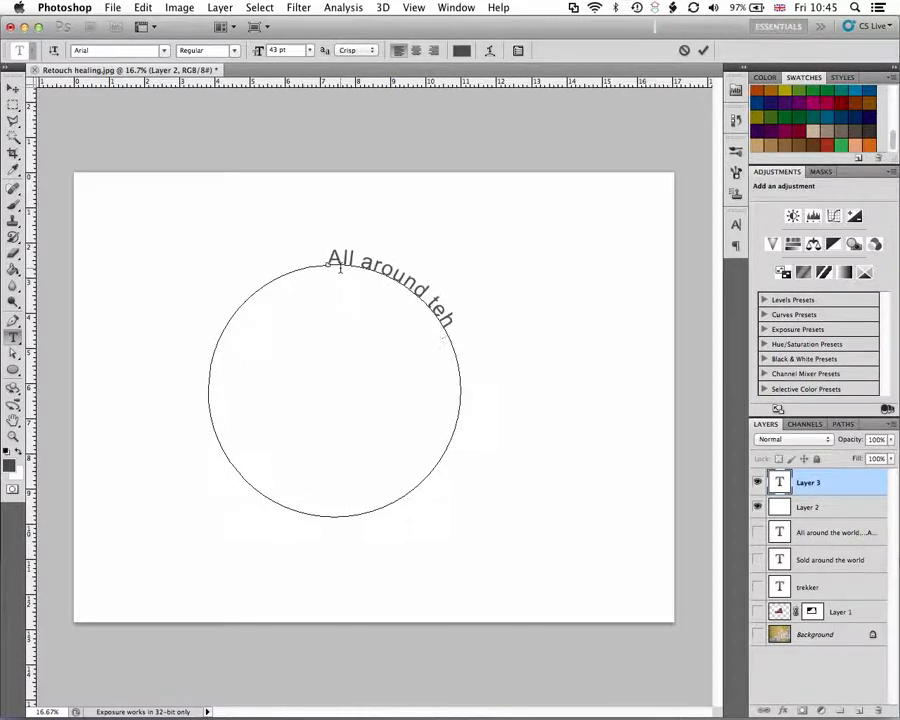
key(BackSpace)
key(BackSpace)
key(BackSpace)
key(BackSpace)
key(BackSpace)
key(BackSpace)
key(BackSpace)
text(he world, around the)
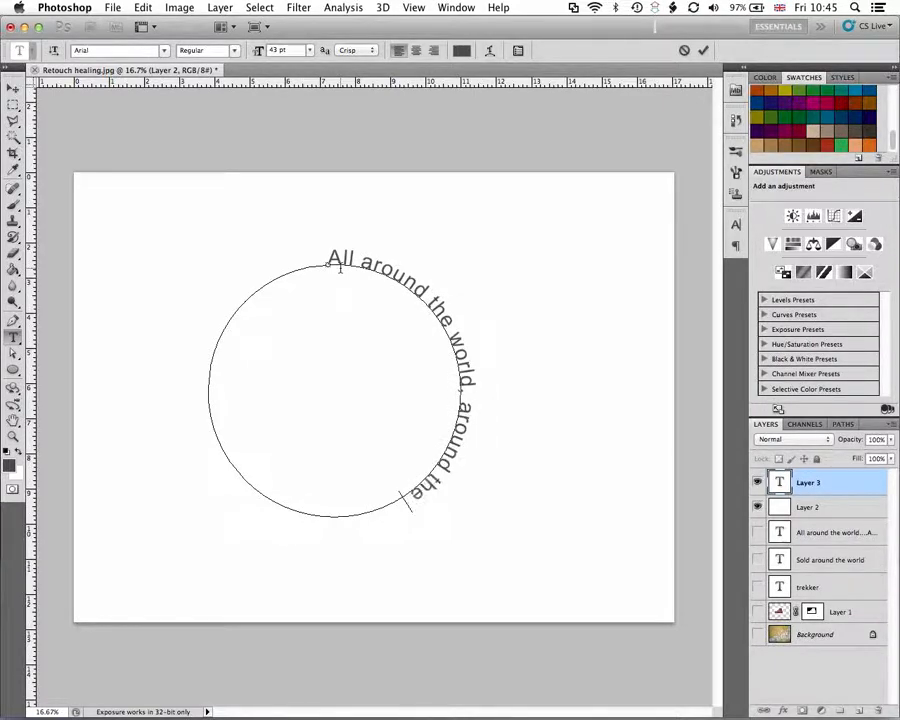
text( world)
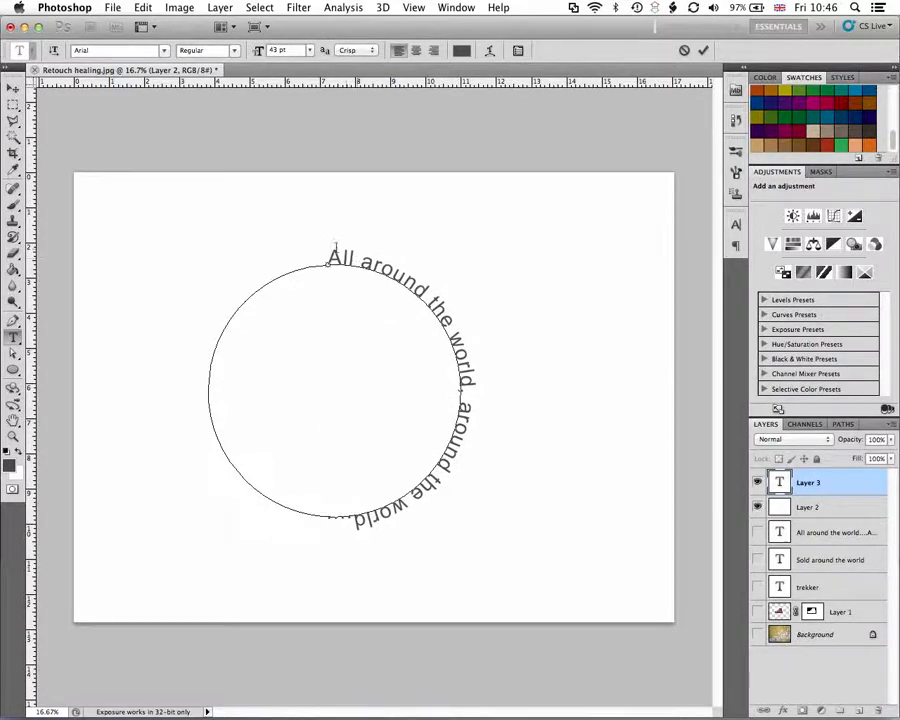
Copy the phrase ", around the world" and paste it repeatedly so the text continues around the rest of the circle
drag(462, 386, 287, 518)
key(super+c)
key(super+v)
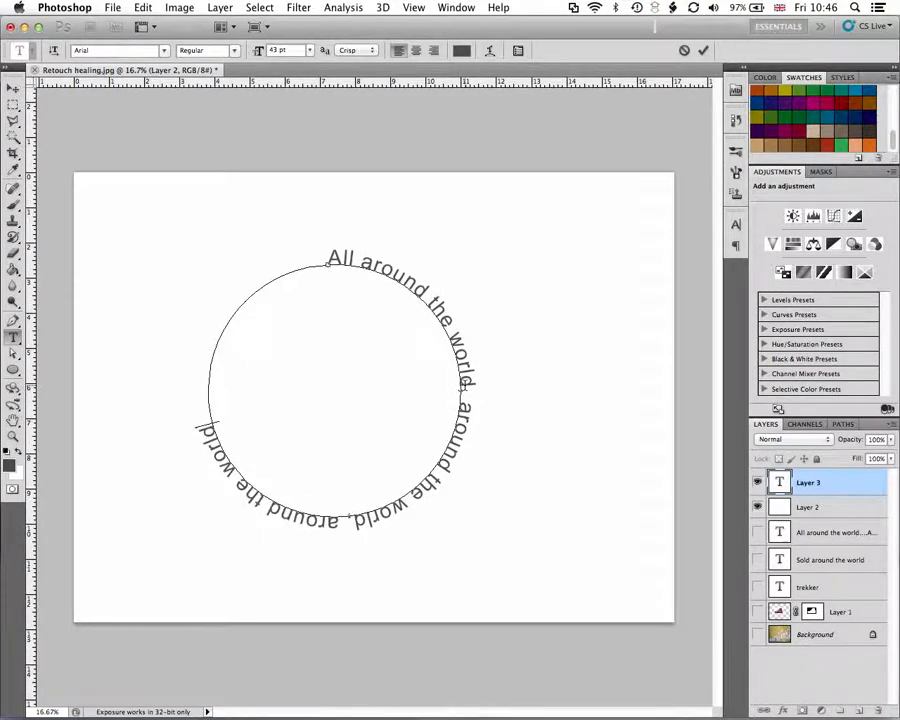
key(super+v)
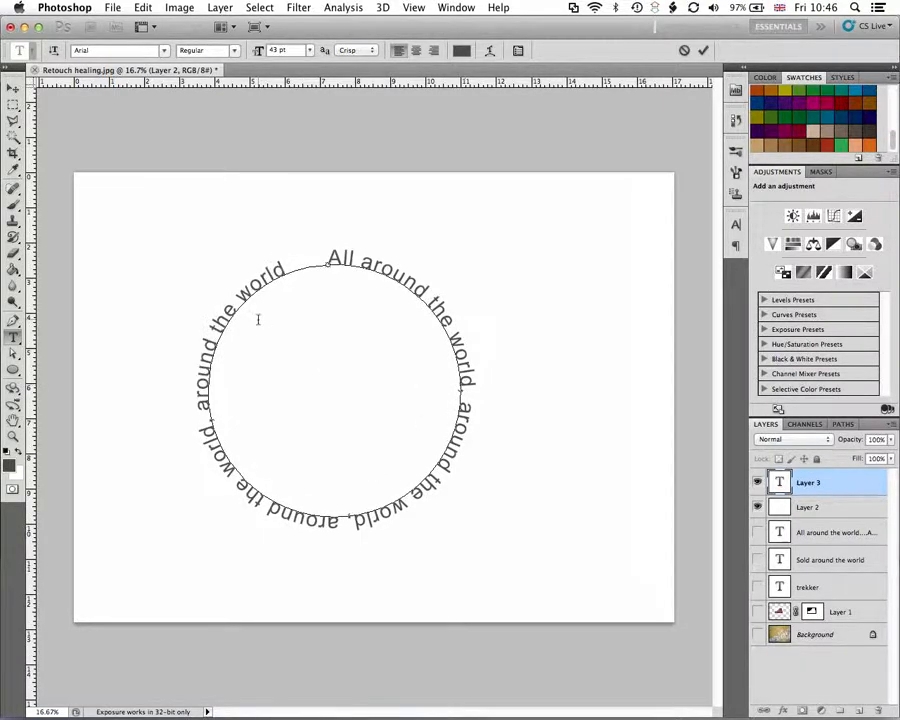
Commit the circular text and move it slightly down and to the right with the Move tool
click(13, 88)
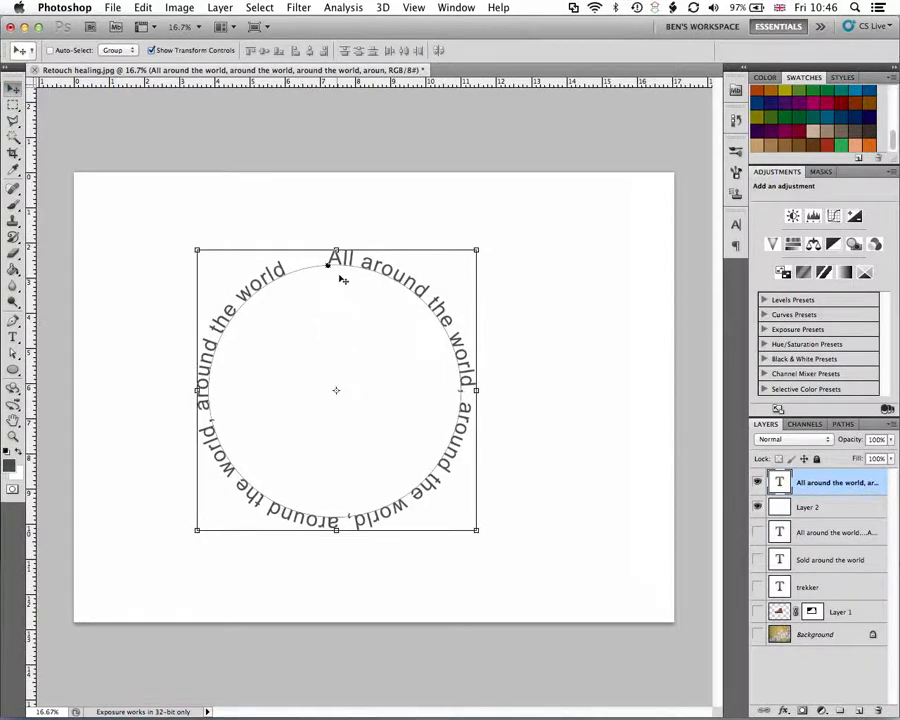
drag(243, 291, 268, 296)
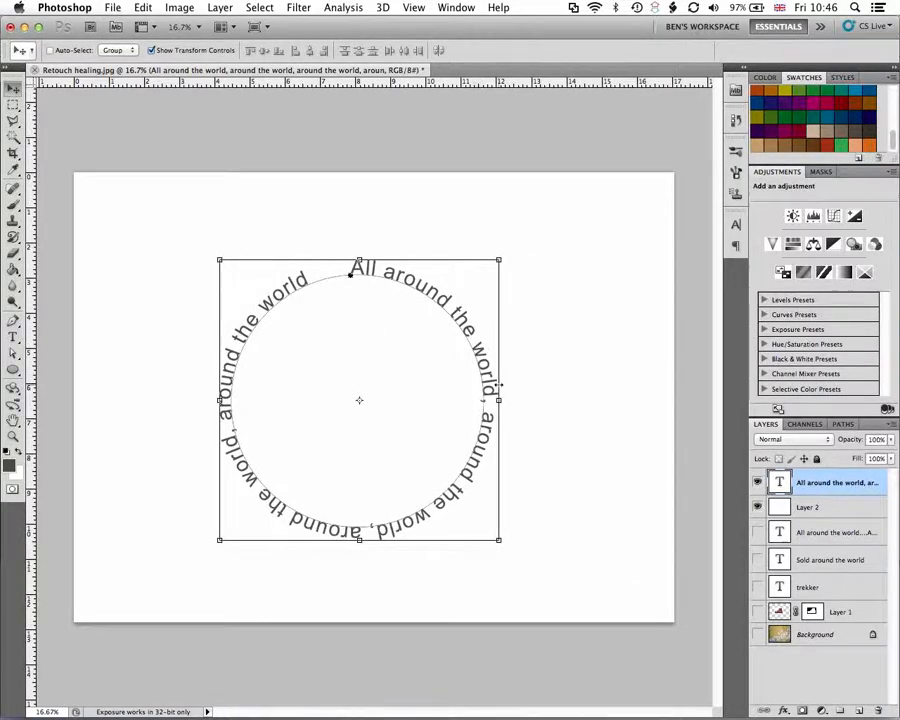
Hide the circular text layer and switch to the Pen tool
click(757, 483)
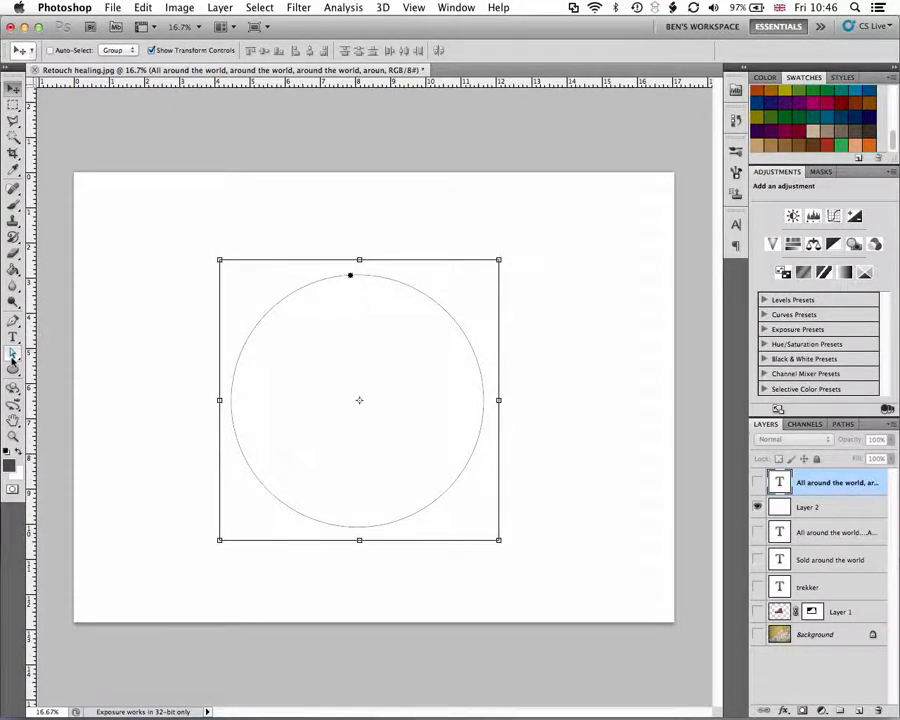
click(13, 321)
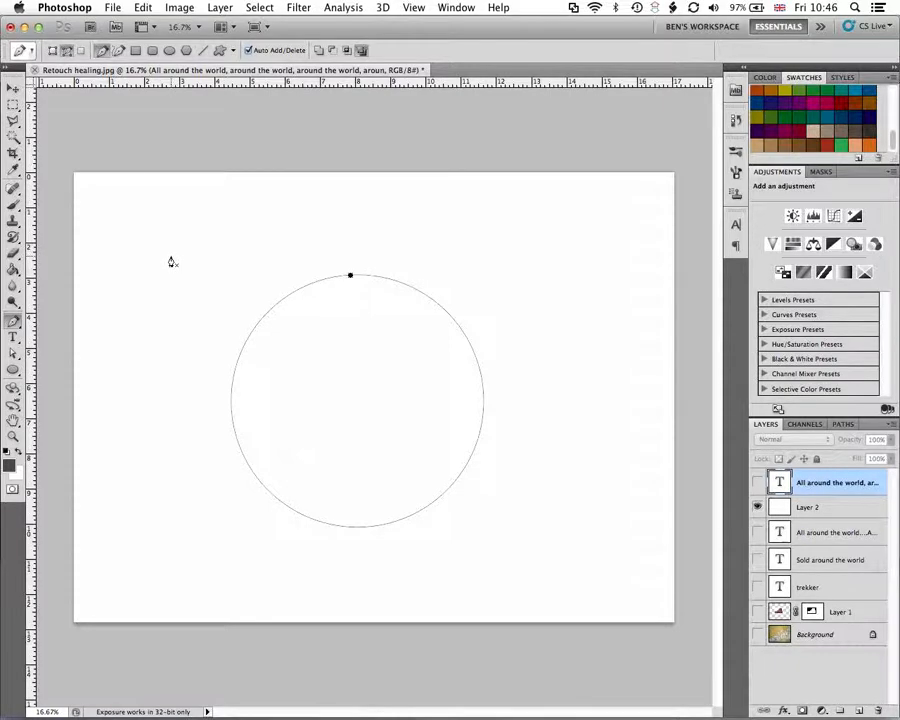
click(151, 198)
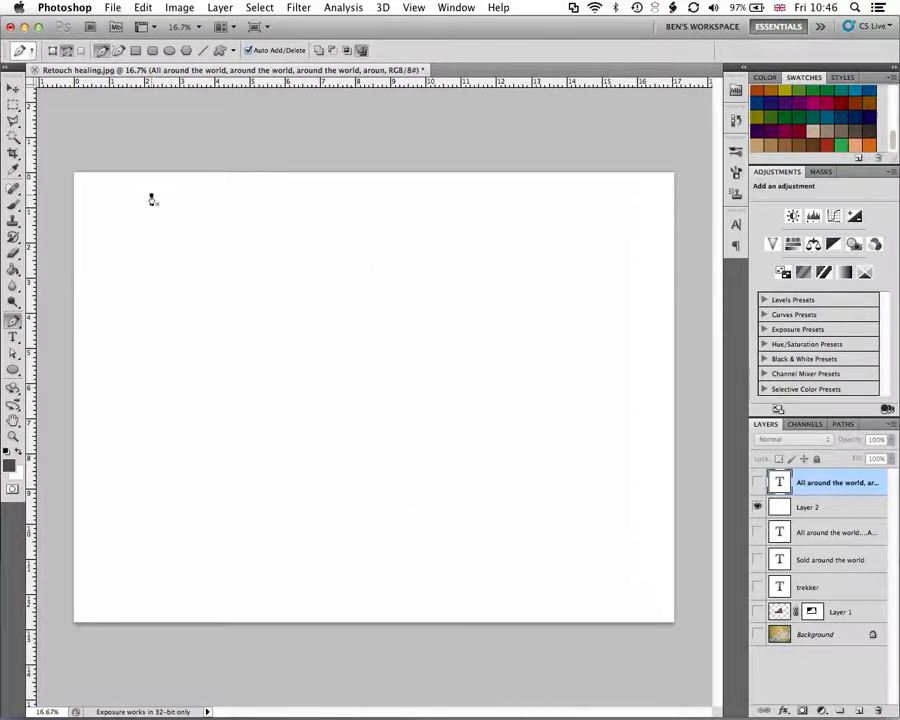
click(189, 255)
click(234, 197)
click(264, 252)
click(291, 198)
click(333, 246)
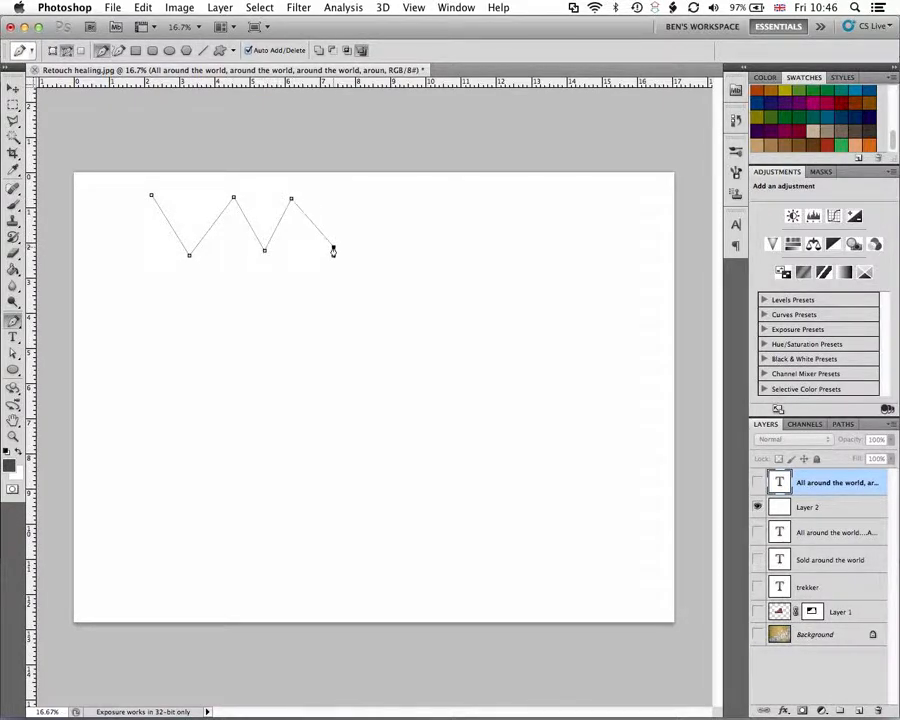
click(361, 193)
click(401, 245)
key(super+z)
key(alt+super+z)
key(alt+super+z)
key(alt+super+z)
key(alt+super+z)
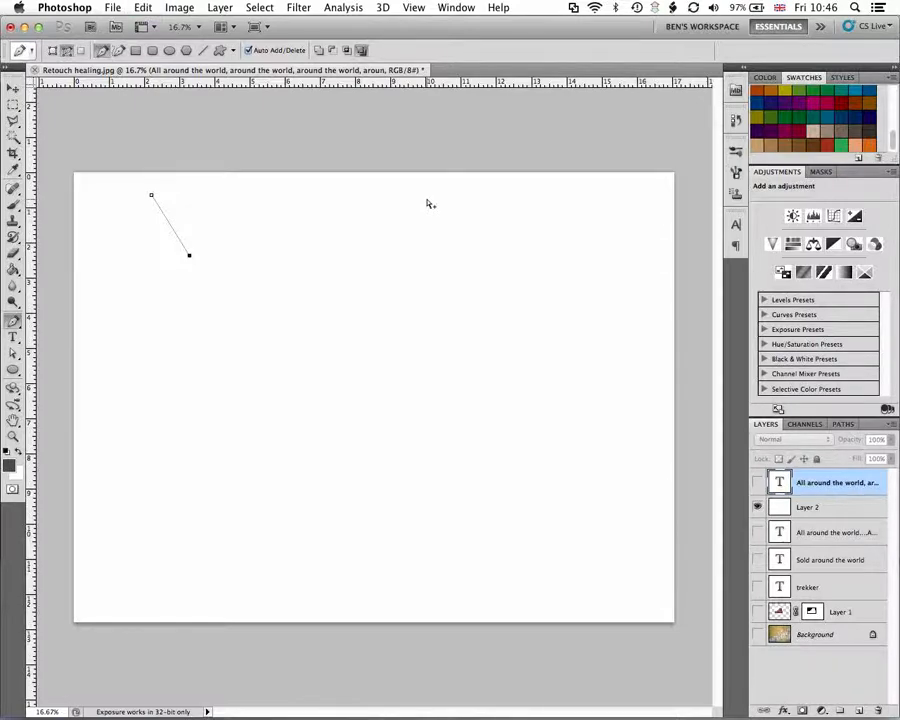
key(alt+super+z)
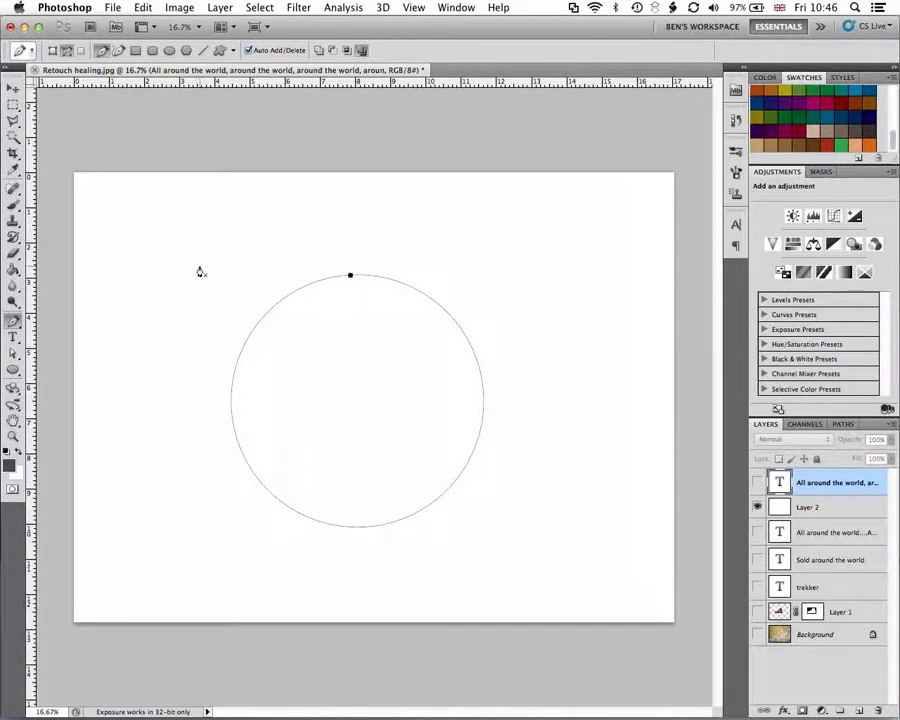
Draw an open S-shaped path across the canvas with three smooth anchor points, curving down and back up
drag(153, 312, 187, 271)
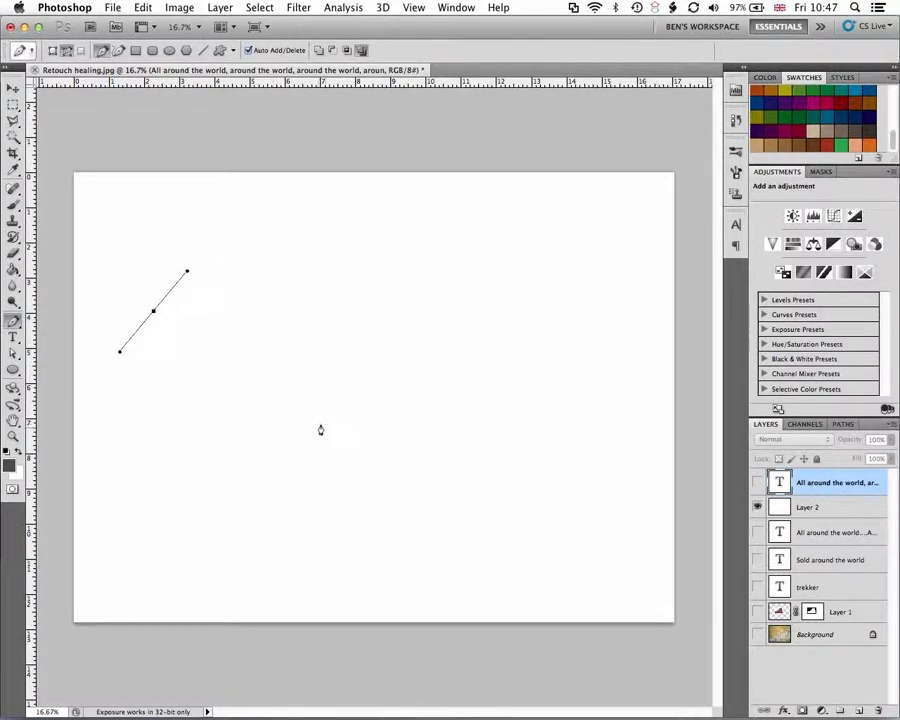
drag(315, 412, 335, 460)
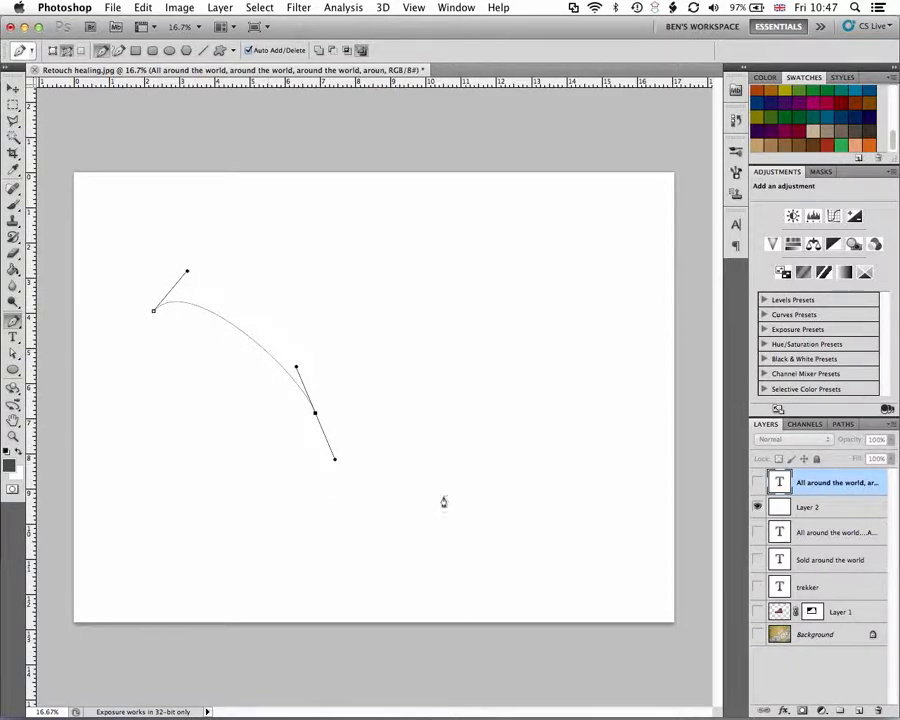
drag(492, 414, 516, 383)
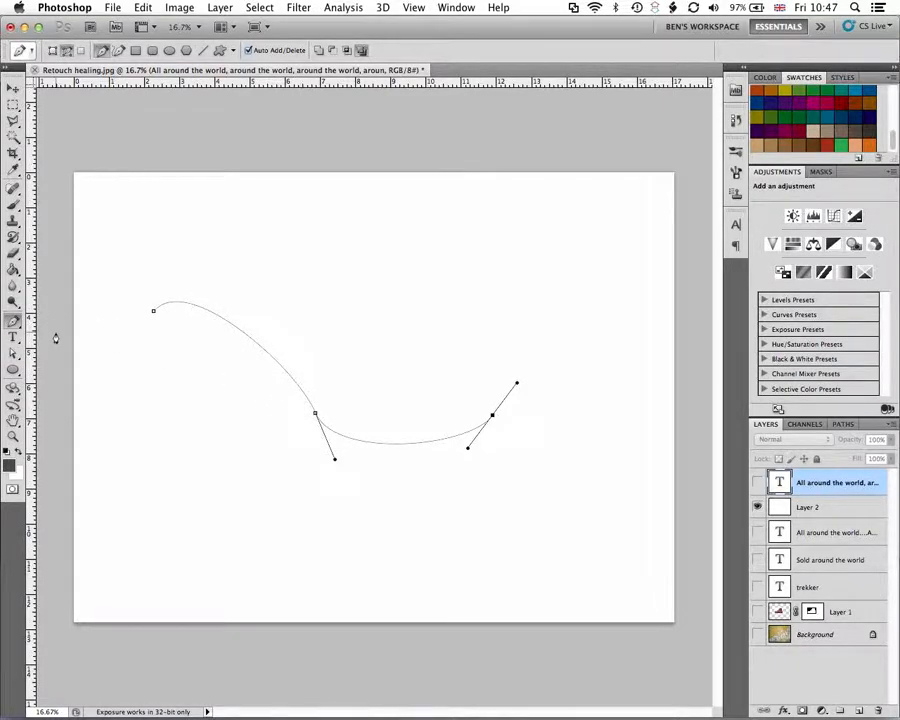
Reshape the curved path with the Direct Selection tool, lowering its start anchor and adjusting the direction handles into a gentler wave
click(14, 354)
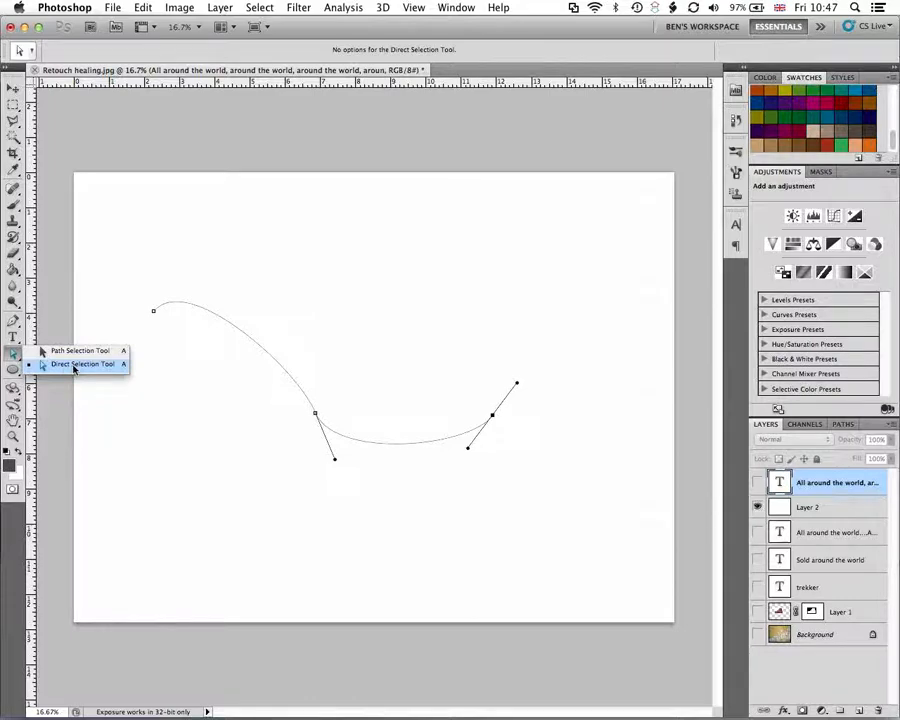
click(73, 364)
click(153, 311)
drag(153, 317, 154, 361)
drag(185, 324, 177, 304)
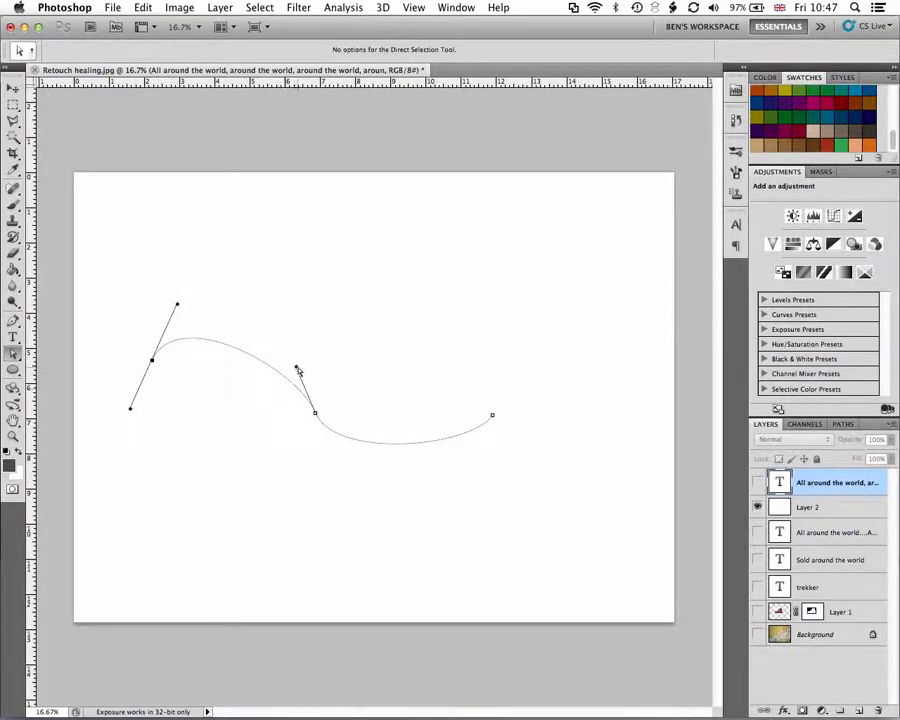
drag(297, 369, 302, 331)
drag(306, 323, 253, 389)
click(492, 413)
drag(517, 386, 520, 446)
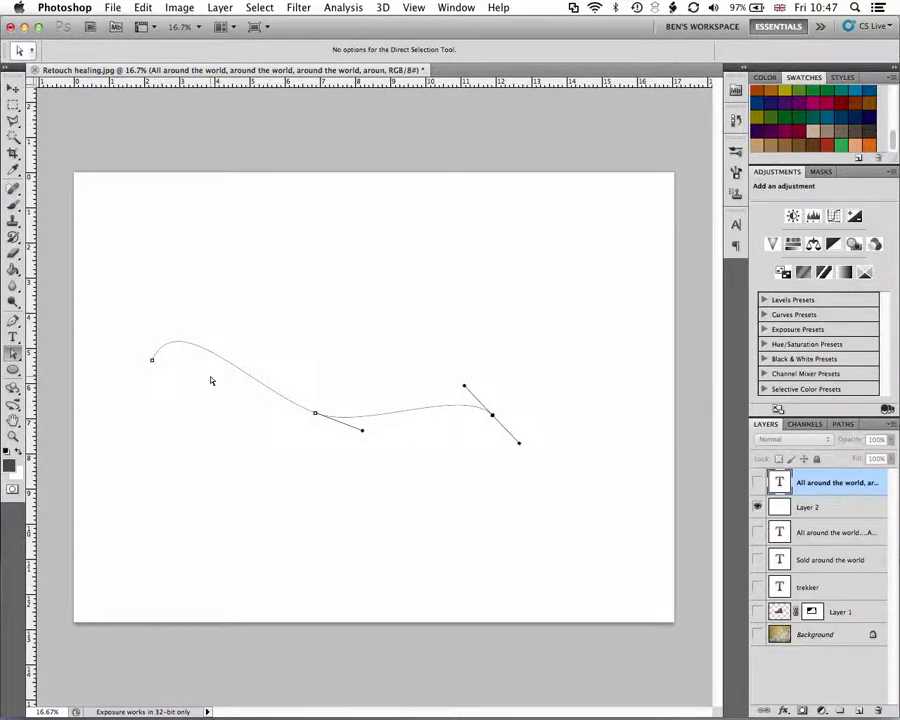
Use the Type tool to add the text "Start typing on a path........" along the wavy path from its start anchor
click(13, 339)
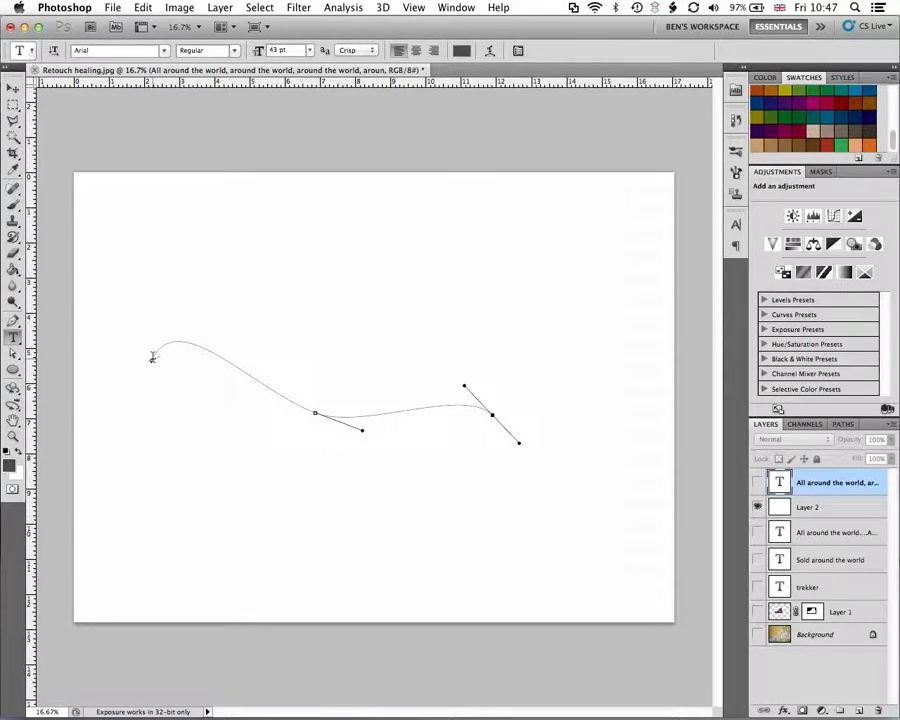
click(152, 357)
text(STart)
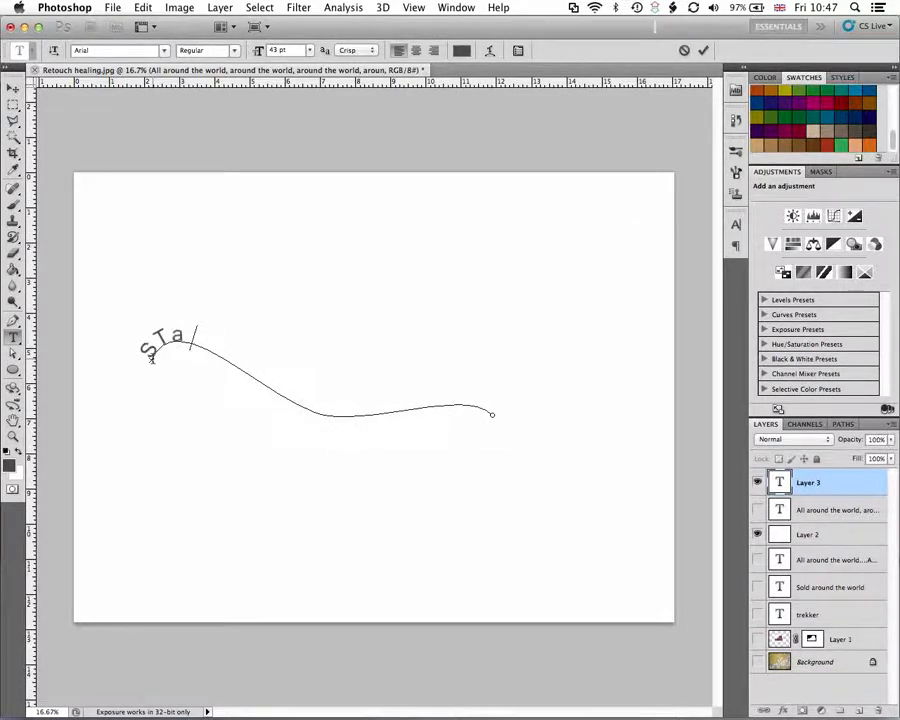
key(BackSpace)
key(BackSpace)
key(BackSpace)
key(BackSpace)
text(tra)
key(BackSpace)
key(BackSpace)
text(art typ)
text(ig)
text(ng)
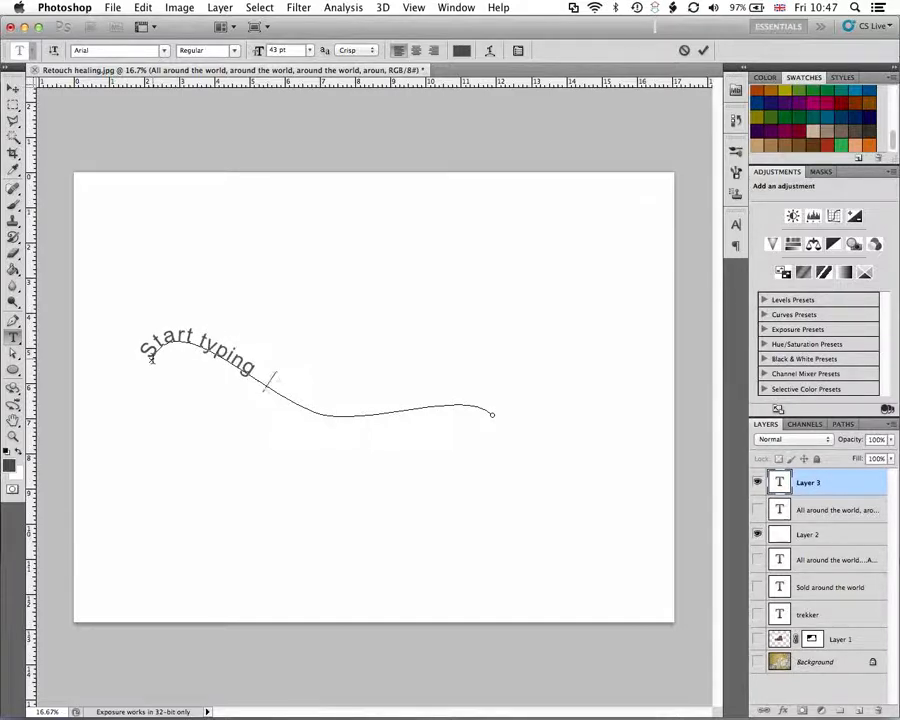
text( on a pa)
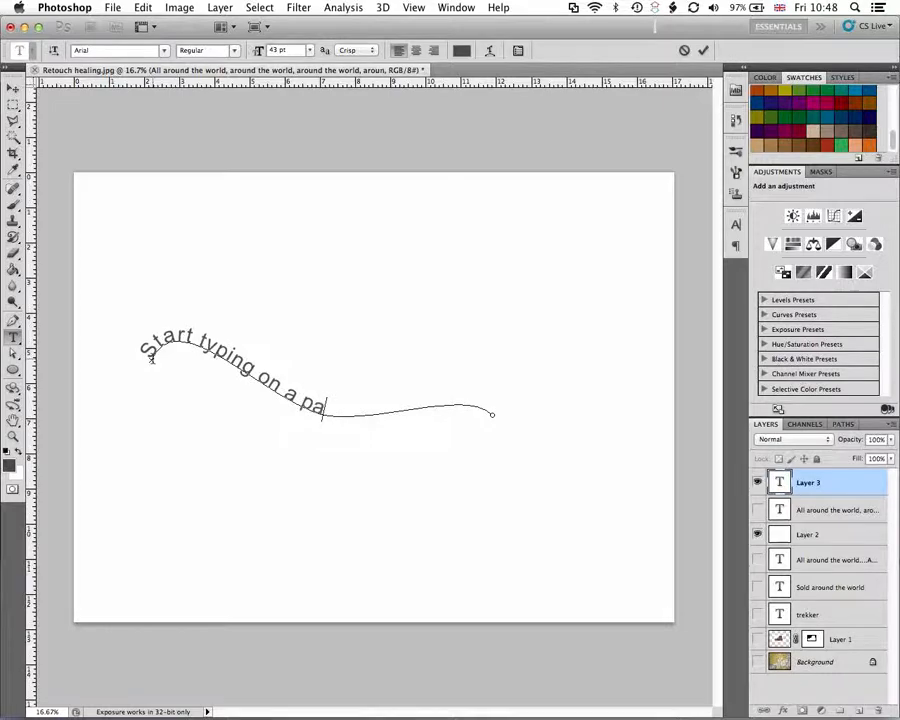
text(th.........)
Commit the path text and make Layer 2 active so the text displays without its path outline
click(818, 509)
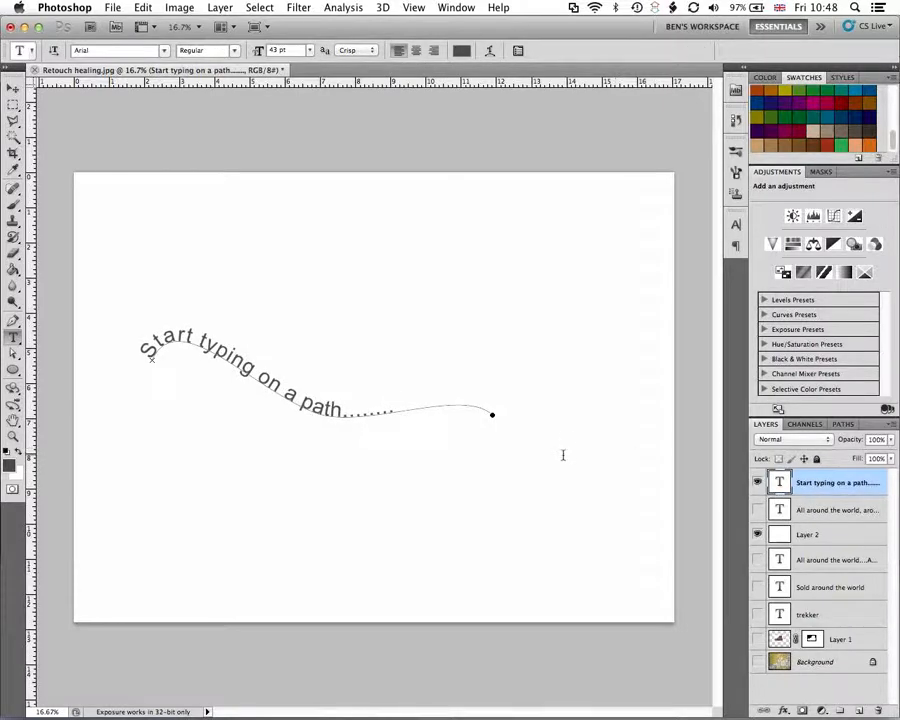
click(803, 511)
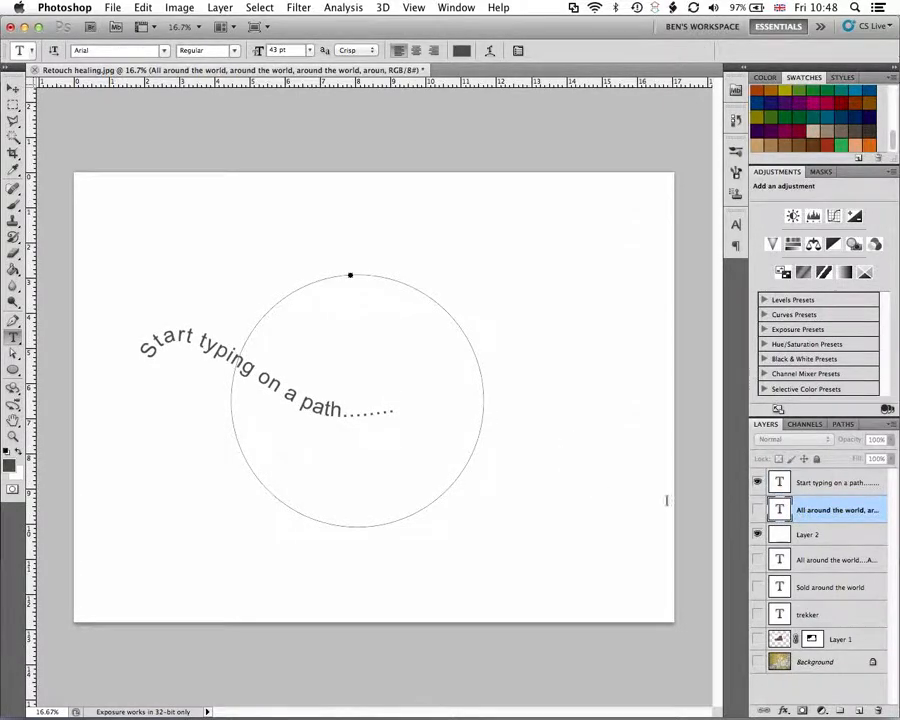
click(826, 537)
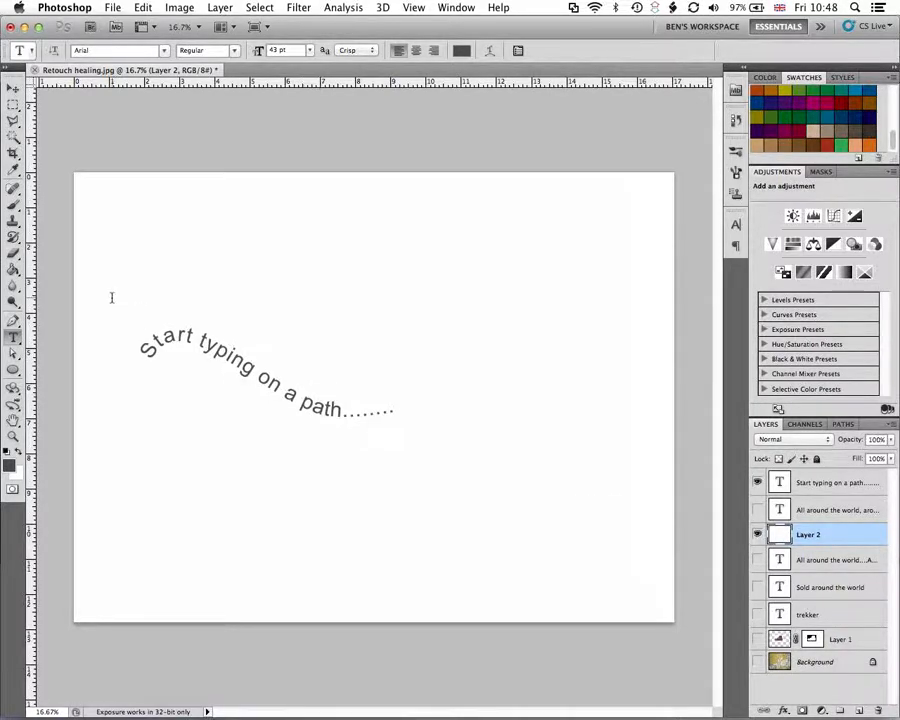
Select all of the "Start typing on a path" text, recolour it bright green with a hue of 93°, and commit the change
click(13, 337)
click(151, 356)
drag(152, 348, 105, 346)
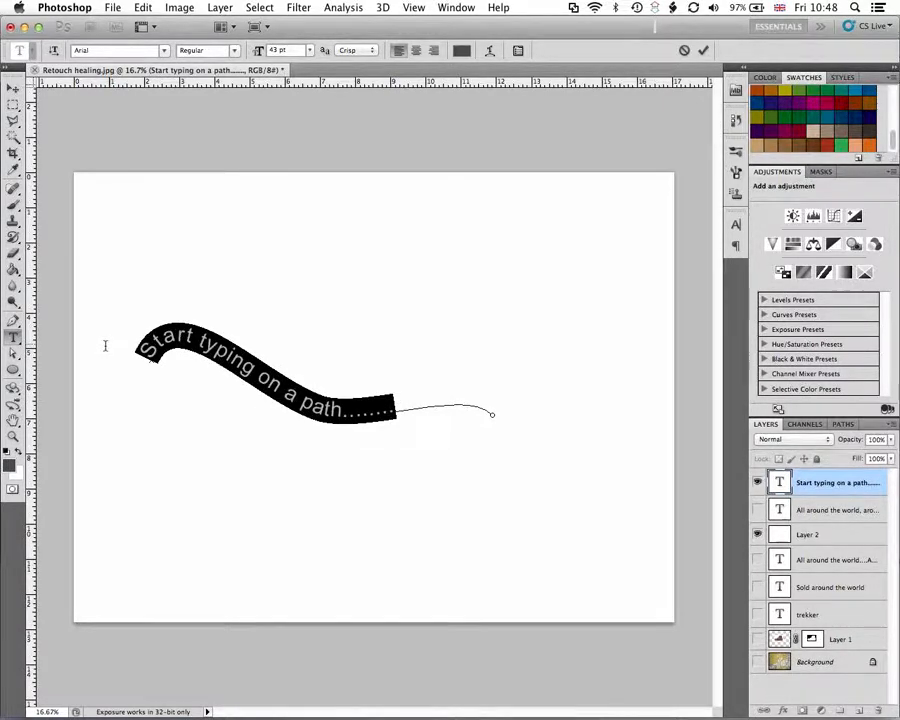
click(461, 50)
click(536, 145)
click(557, 203)
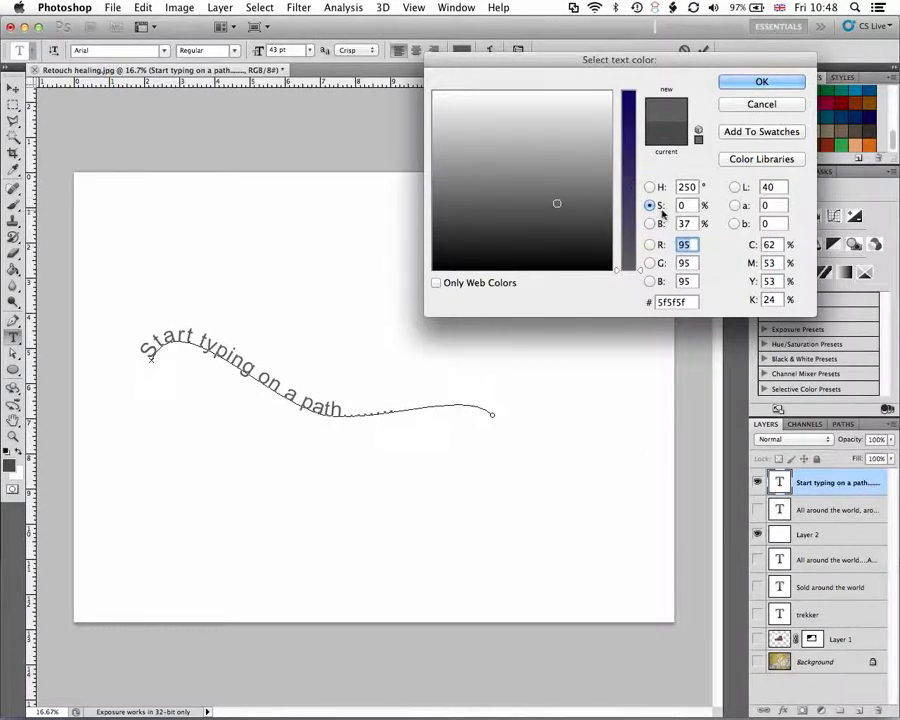
click(649, 187)
click(628, 223)
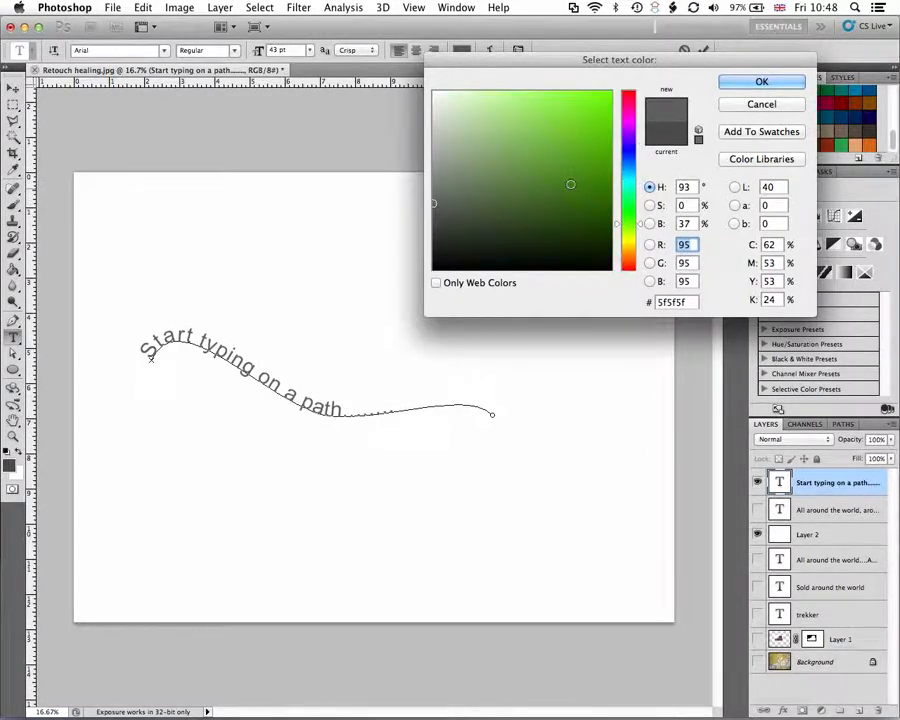
click(578, 137)
click(585, 132)
click(740, 84)
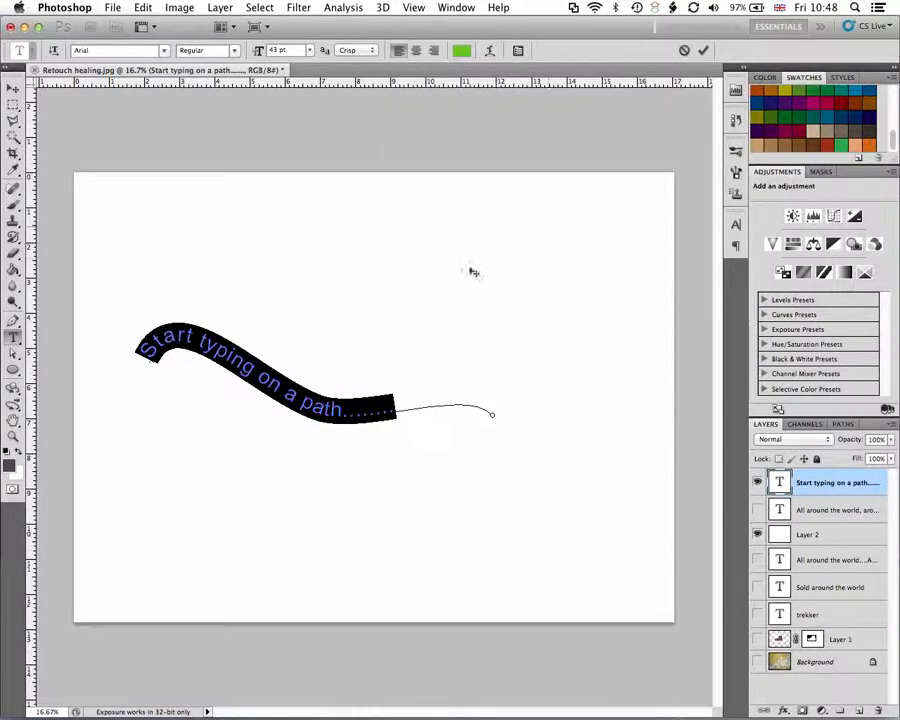
click(14, 88)
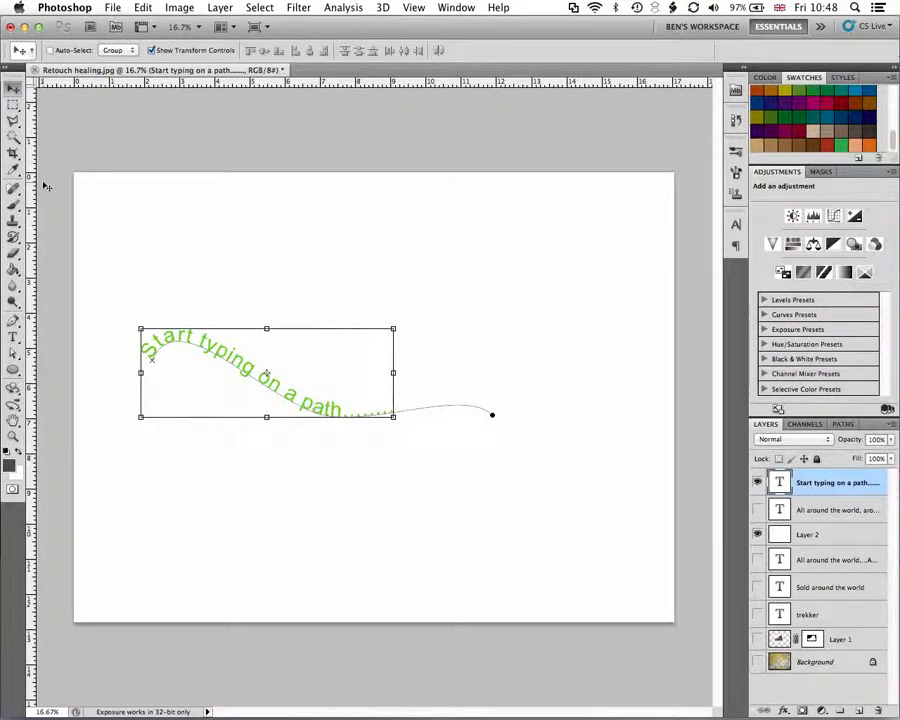
Draw a second open wave path with the Pen tool, using five smooth anchor points to form a tall arch followed by a deep trough
click(14, 321)
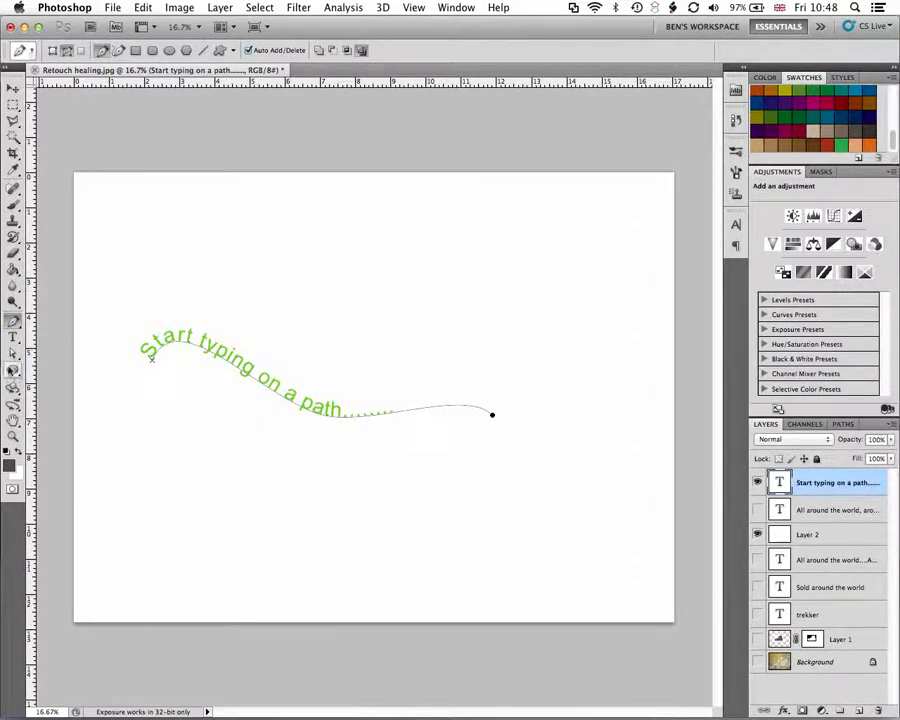
click(12, 370)
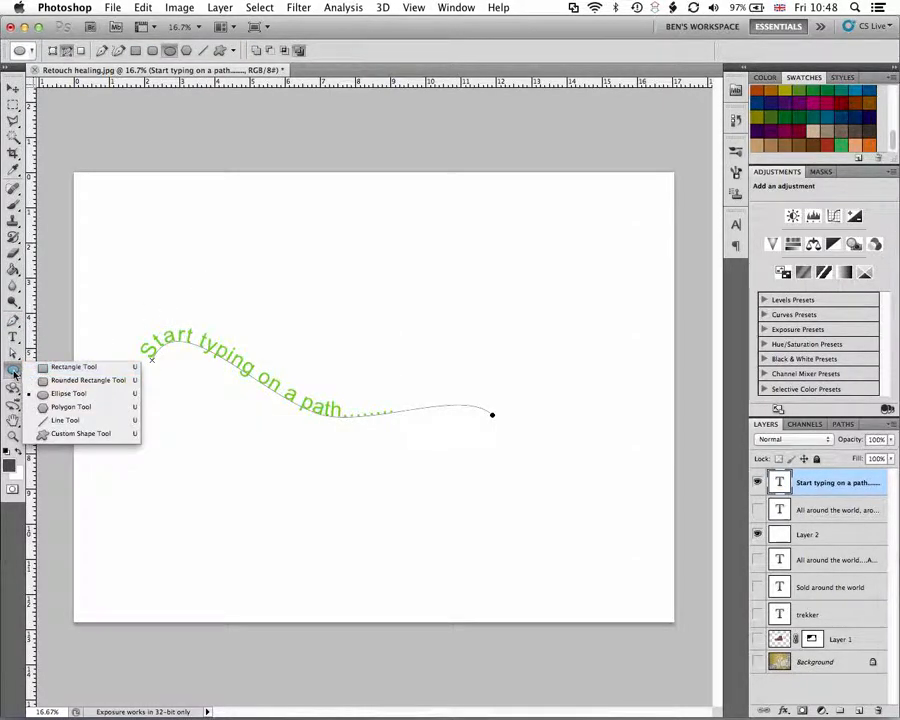
click(14, 320)
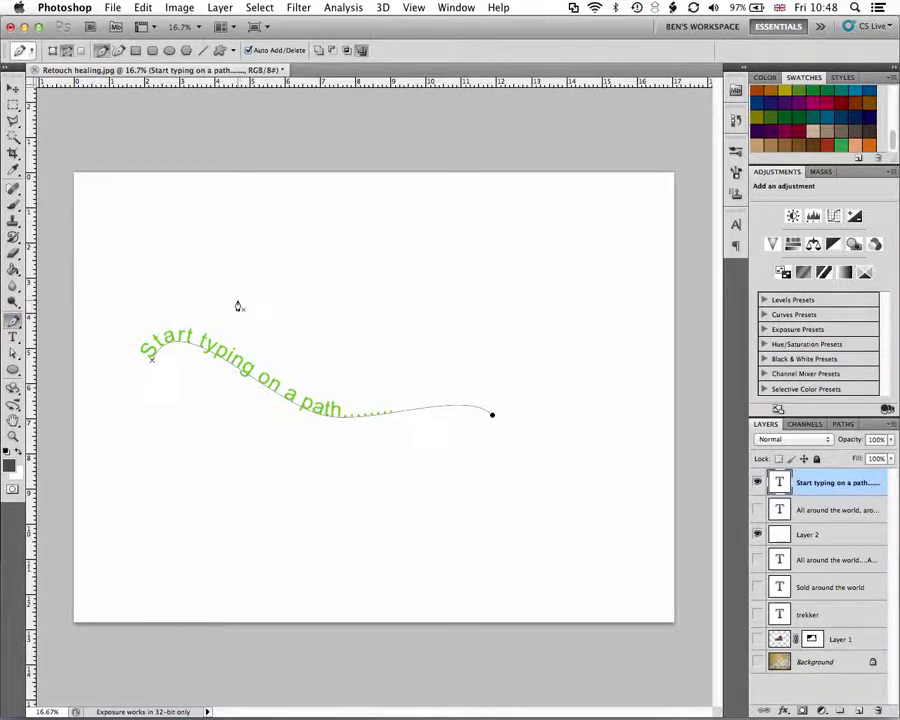
drag(237, 300, 237, 256)
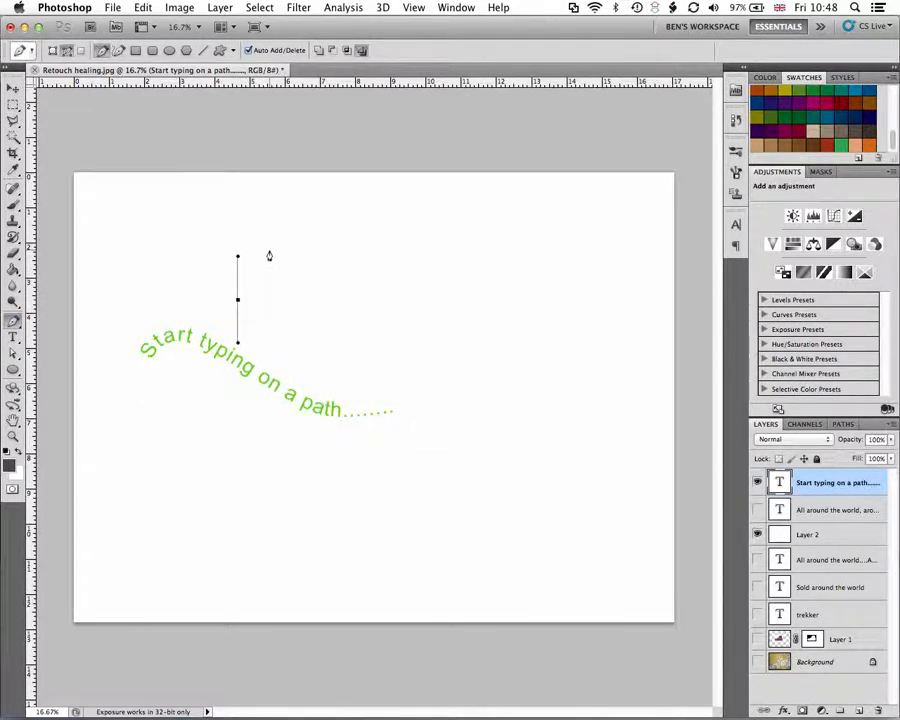
drag(313, 208, 362, 212)
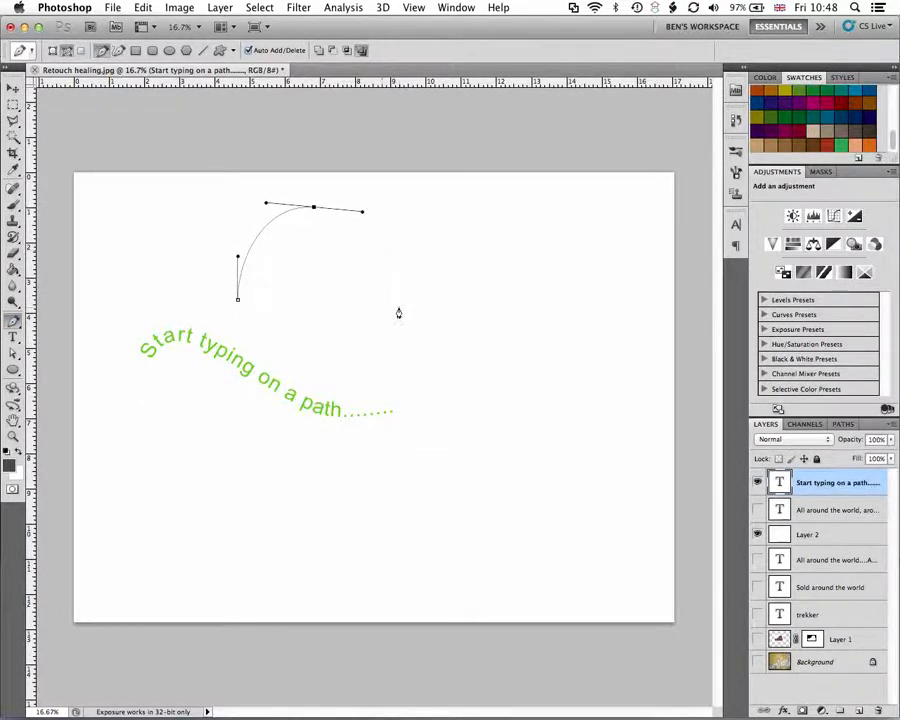
drag(401, 312, 406, 340)
drag(502, 399, 552, 402)
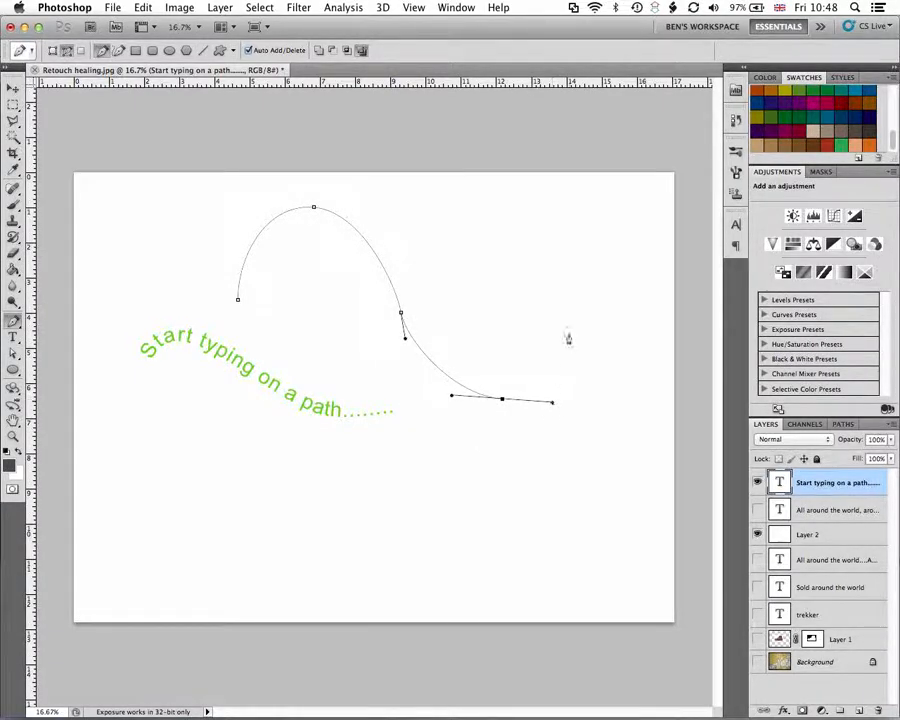
drag(569, 299, 567, 257)
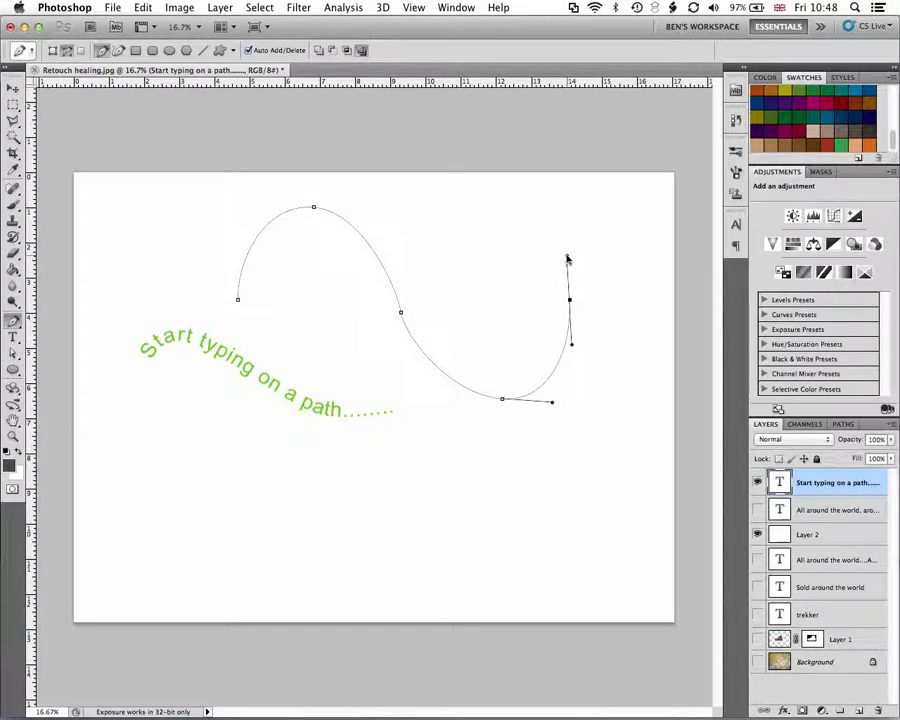